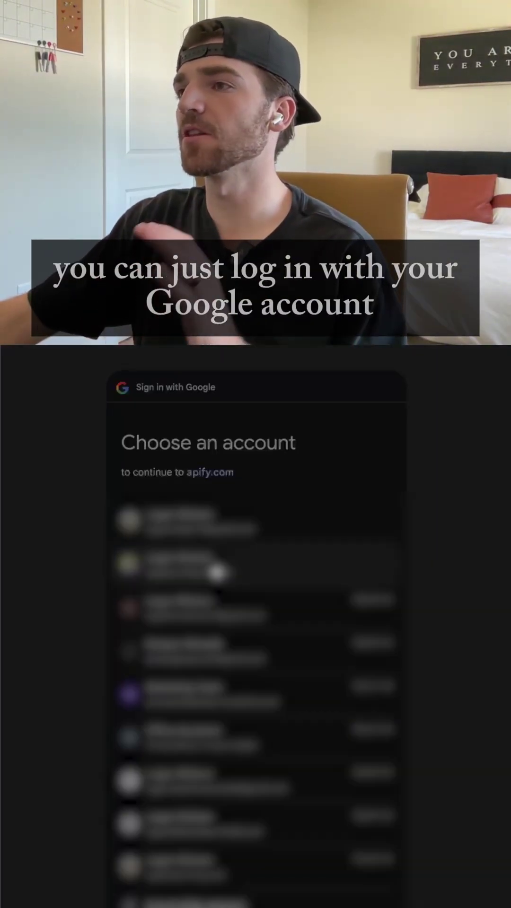
Step: Log in to Apify with your Google account from the 'Choose an account' window
{"action": "left_click", "coordinate": [216, 568]}
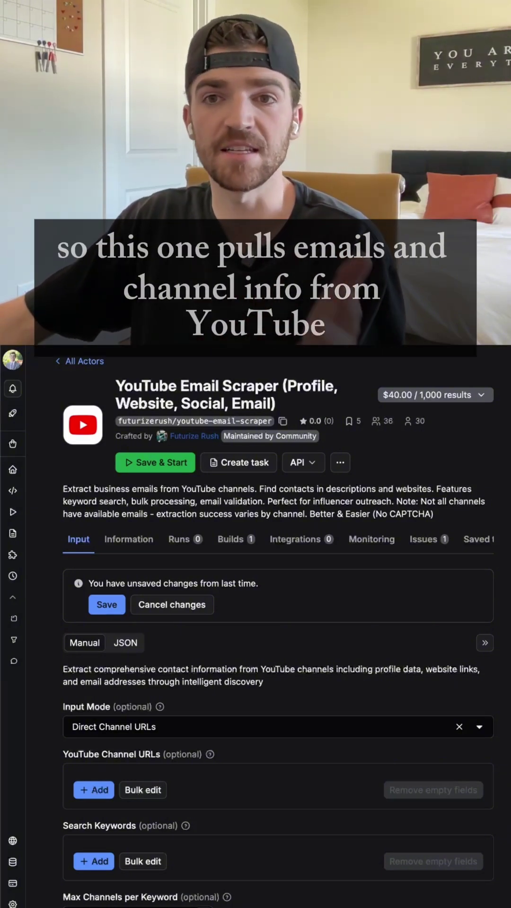
{"action": "scroll", "coordinate": [57, 587], "scroll_direction": "down", "scroll_amount": 3}
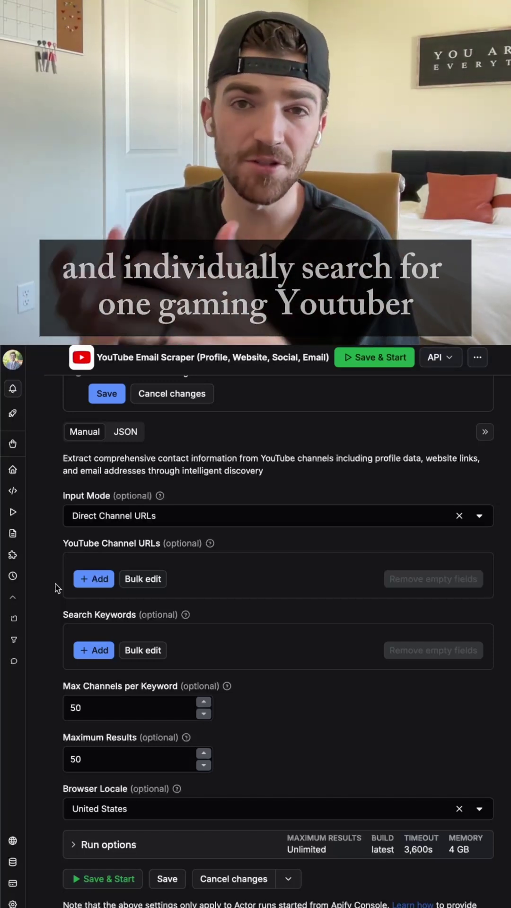
Step: Remove the empty channel URL entry and switch Input Mode to 'Search by Keywords'
{"action": "left_click", "coordinate": [95, 578]}
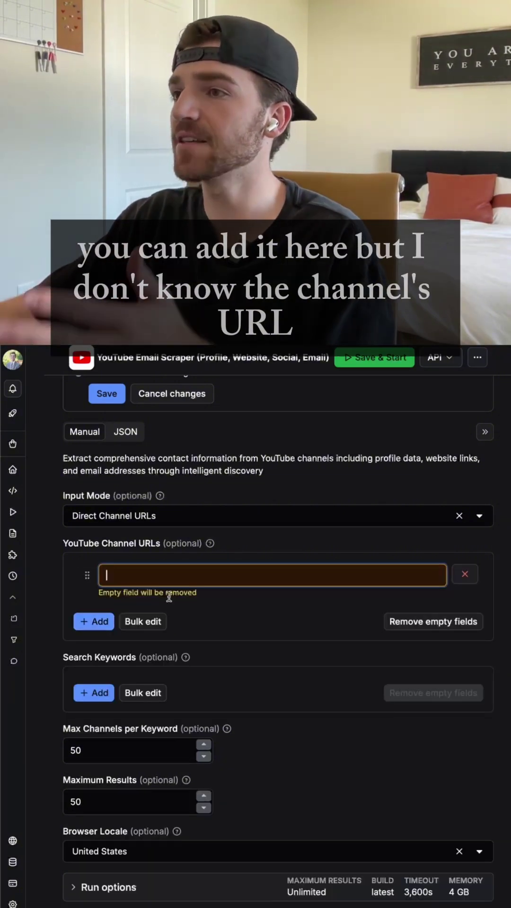
{"action": "left_click", "coordinate": [462, 574]}
{"action": "scroll", "coordinate": [462, 581], "scroll_direction": "up", "scroll_amount": 2}
{"action": "left_click", "coordinate": [472, 662]}
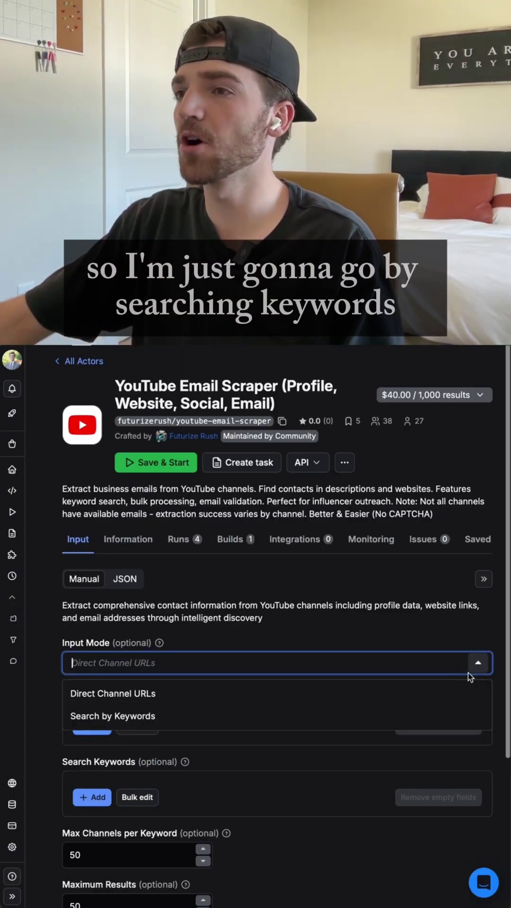
{"action": "left_click", "coordinate": [361, 716]}
Step: Add four search keywords: gamer, Fortnite, call of duty, streamer
{"action": "left_click", "coordinate": [93, 796]}
{"action": "scroll", "coordinate": [134, 649], "scroll_direction": "down", "scroll_amount": 2}
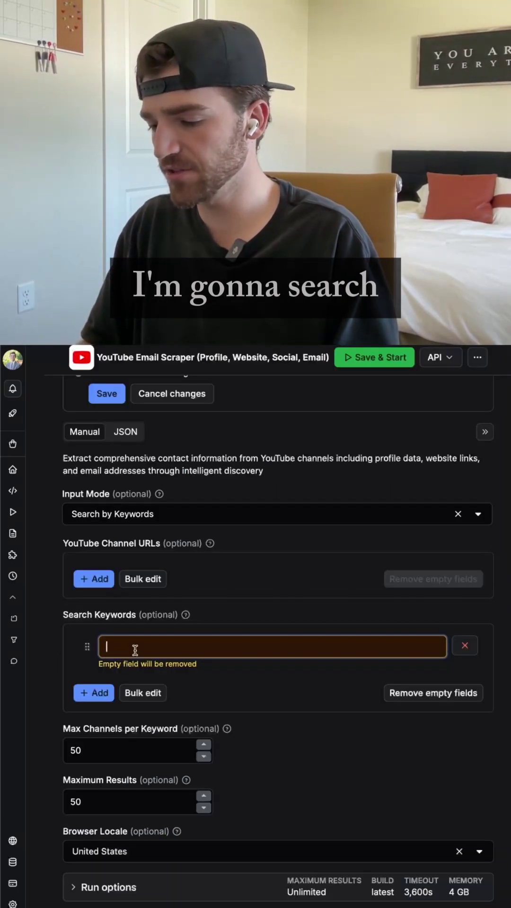
{"action": "type", "text": "gamer"}
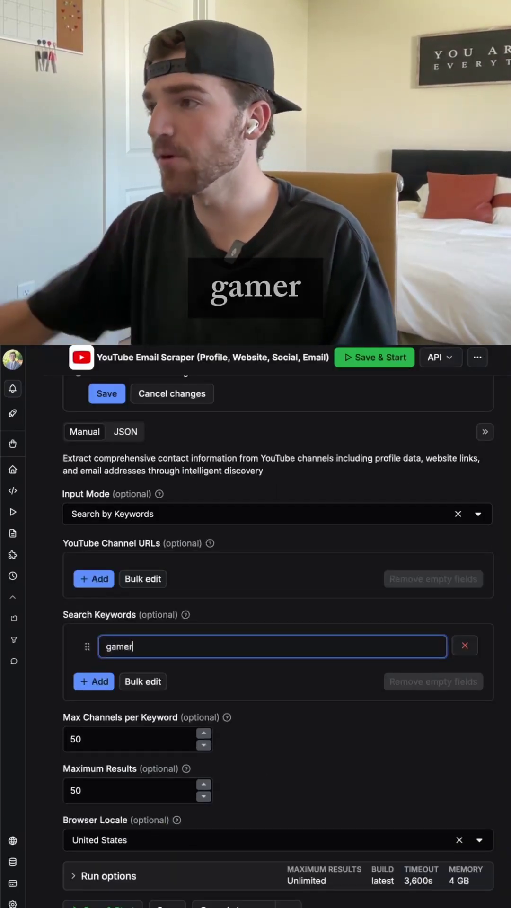
{"action": "left_click", "coordinate": [95, 682]}
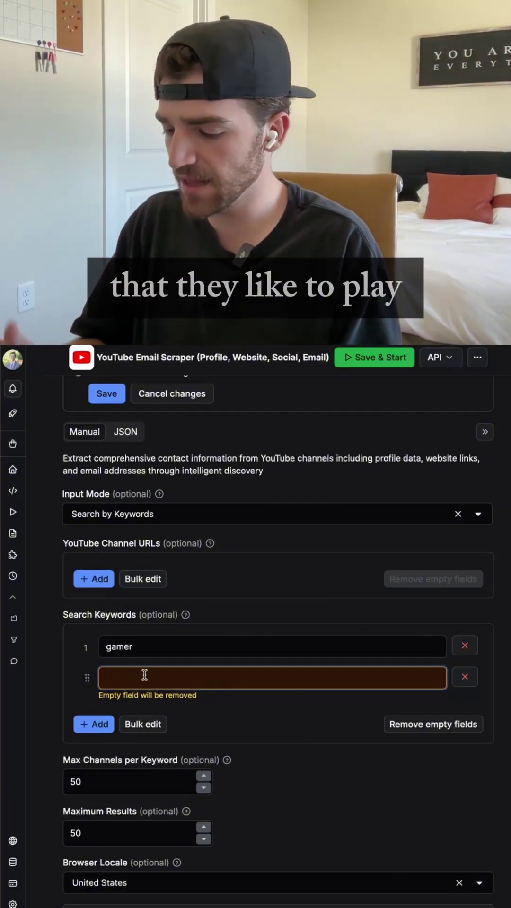
{"action": "type", "text": "forte"}
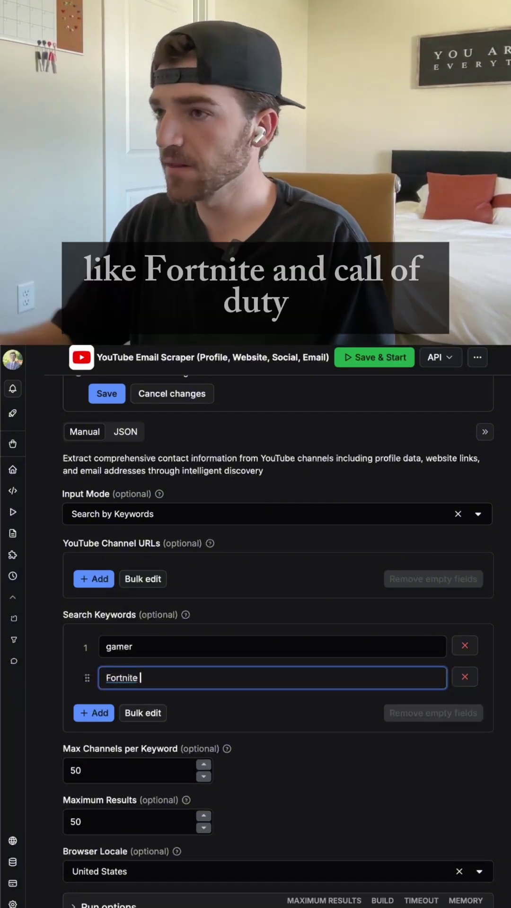
{"action": "left_click", "coordinate": [92, 713]}
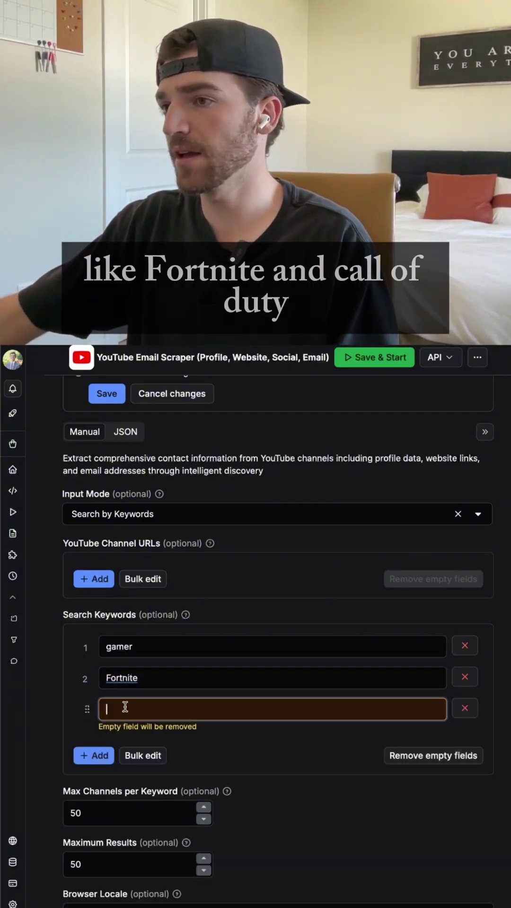
{"action": "type", "text": "call of duty"}
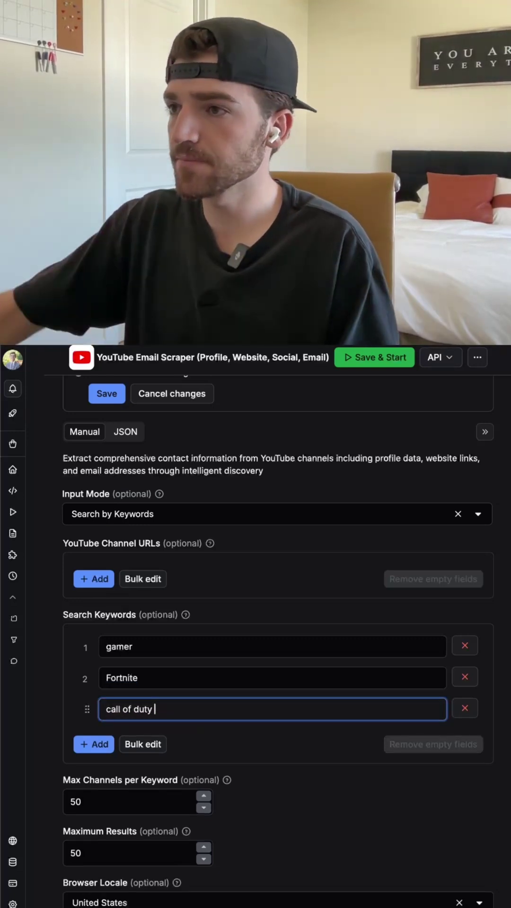
{"action": "left_click", "coordinate": [103, 744]}
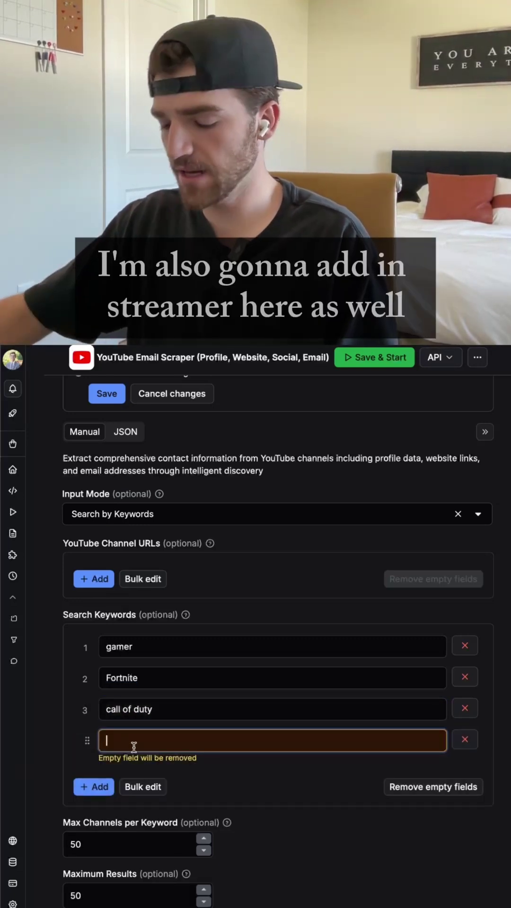
{"action": "type", "text": "streamer"}
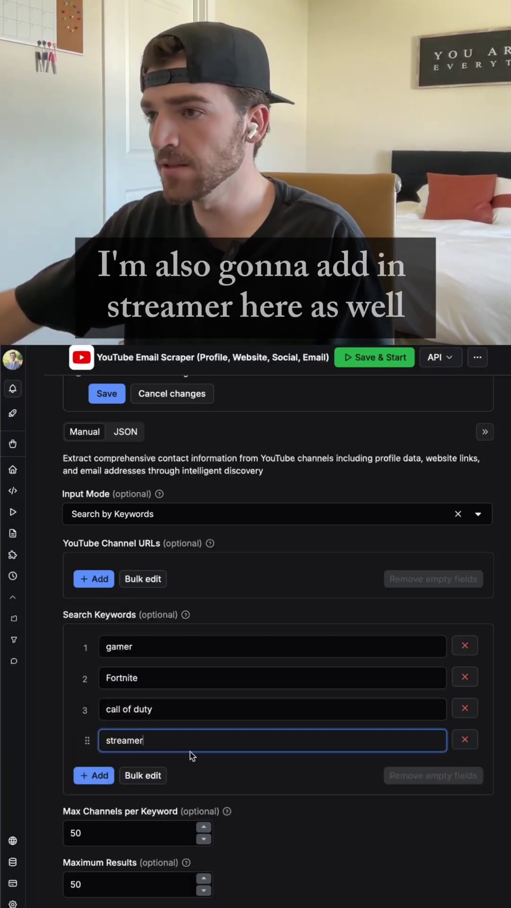
{"action": "left_click", "coordinate": [222, 774]}
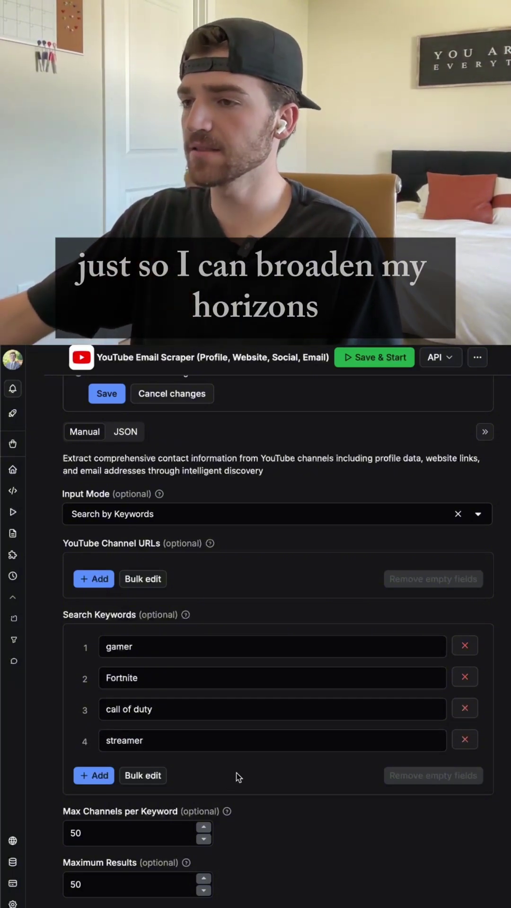
{"action": "scroll", "coordinate": [239, 777], "scroll_direction": "down", "scroll_amount": 3}
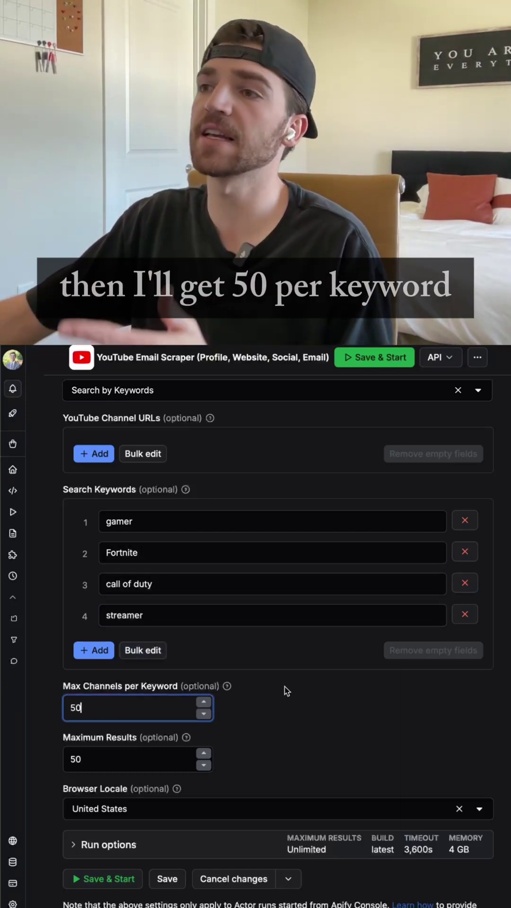
{"action": "left_click", "coordinate": [100, 764]}
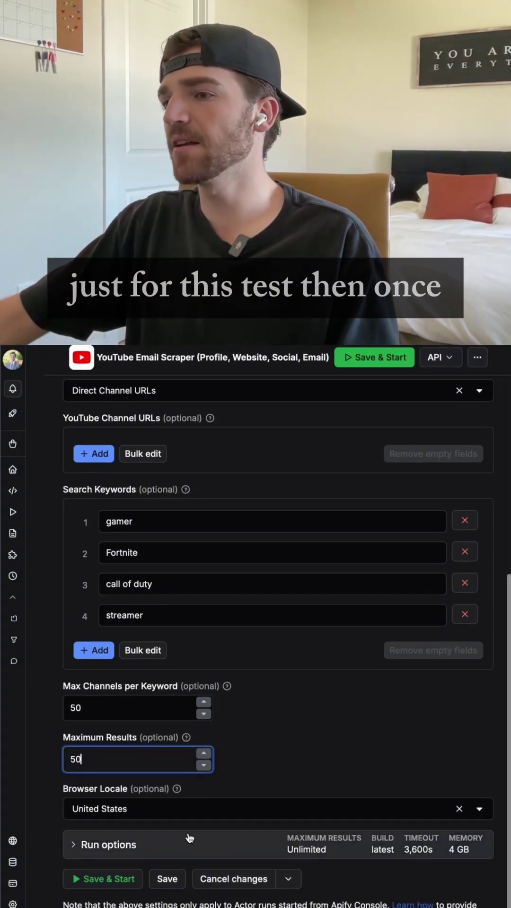
{"action": "scroll", "coordinate": [188, 704], "scroll_direction": "up", "scroll_amount": 10}
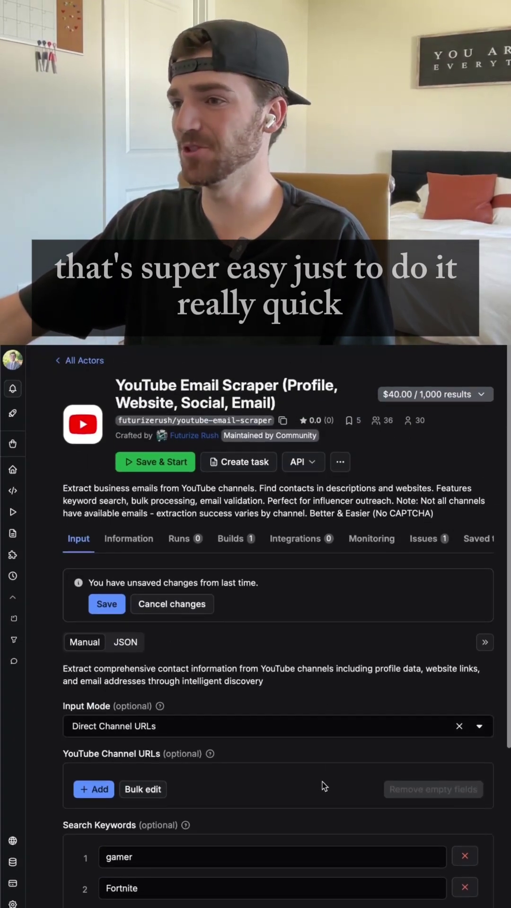
{"action": "scroll", "coordinate": [368, 743], "scroll_direction": "down", "scroll_amount": 5}
Step: Use 'Save & Start' to launch the YouTube Email Scraper run with the keyword input
{"action": "left_click", "coordinate": [84, 874]}
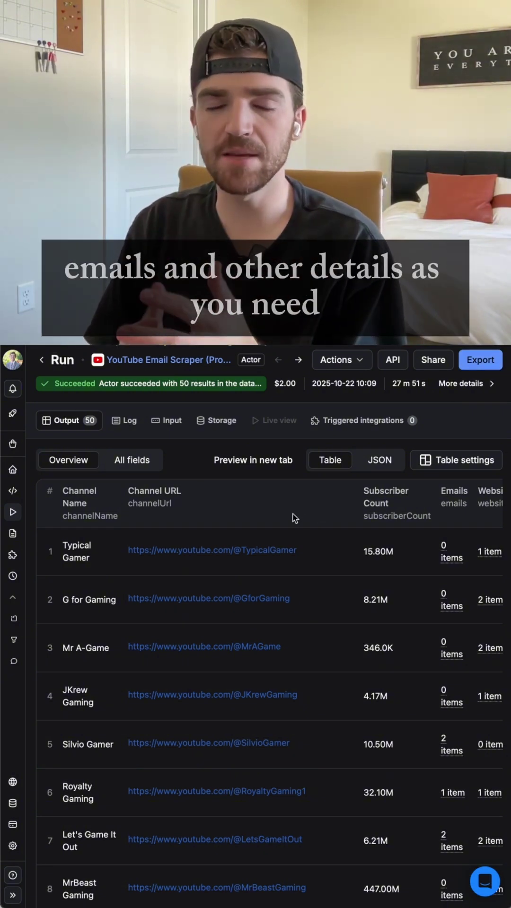
Step: Open the Export dataset dialog on the Output tab and choose CSV format
{"action": "left_click", "coordinate": [480, 364]}
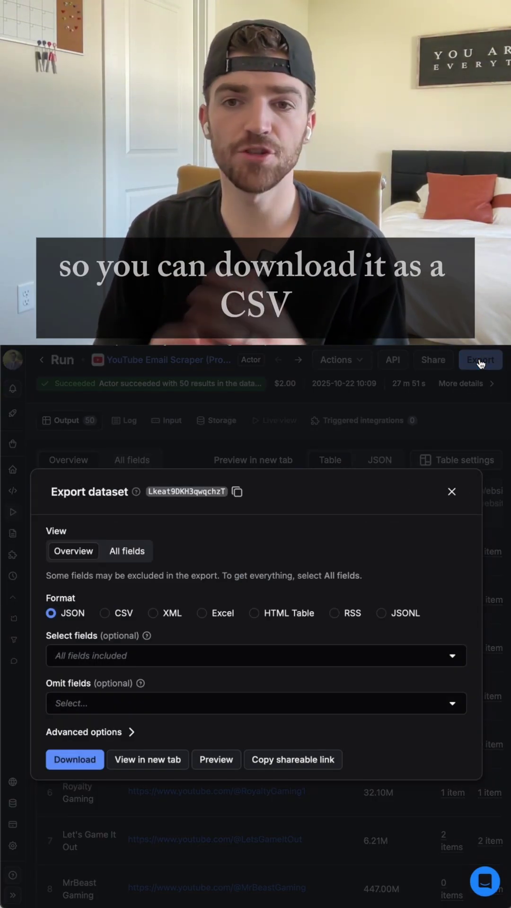
{"action": "left_click", "coordinate": [104, 613]}
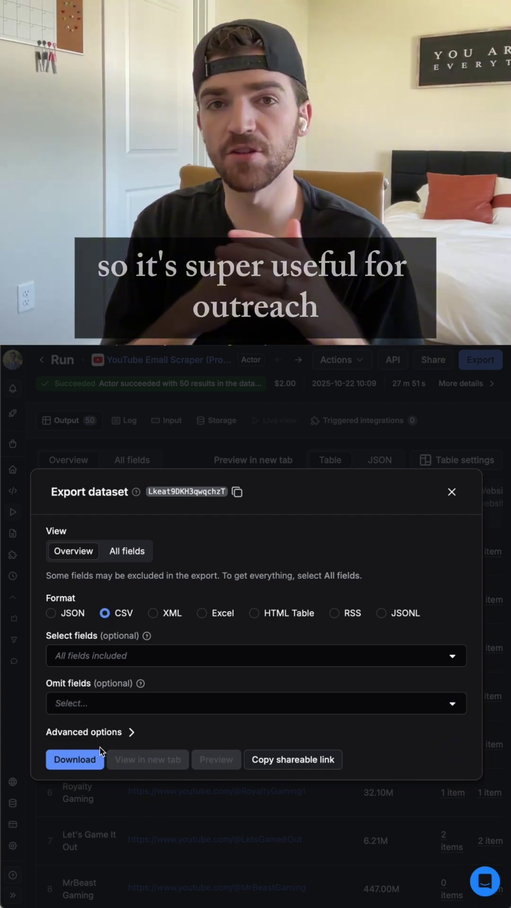